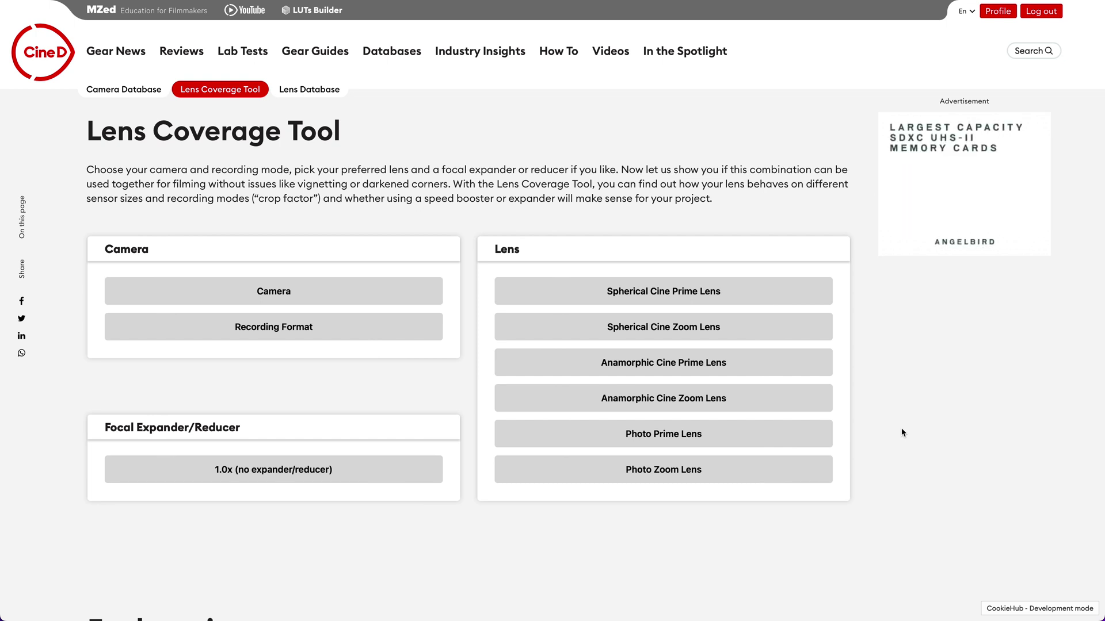
- Select Canon EOS R5 C as the camera
click(413, 290)
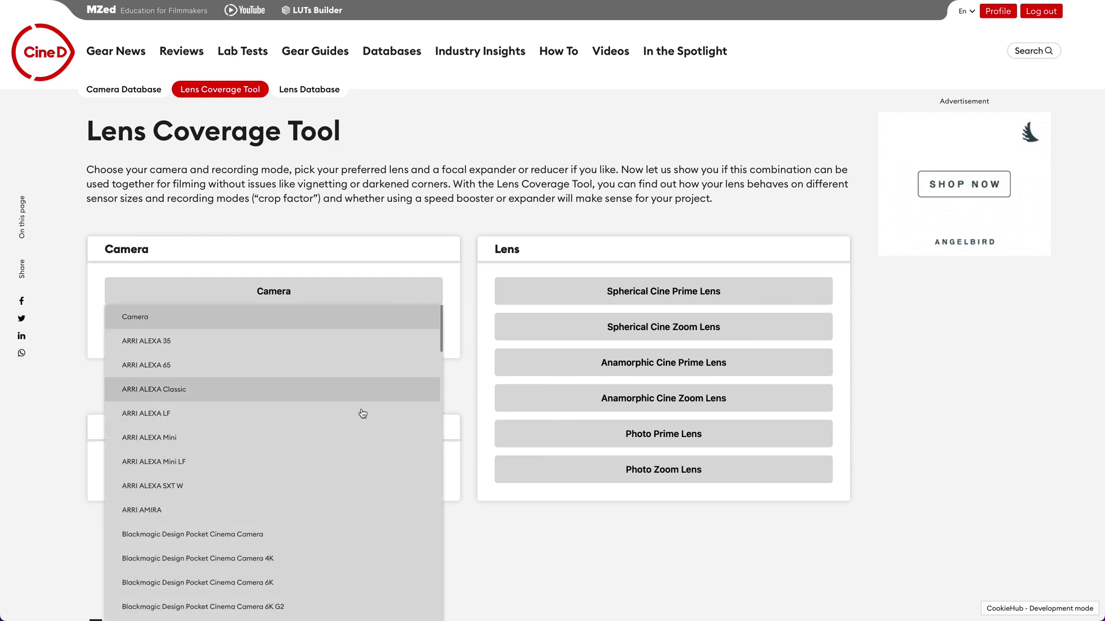
scroll(345, 458, down, 3)
scroll(345, 458, down, 8)
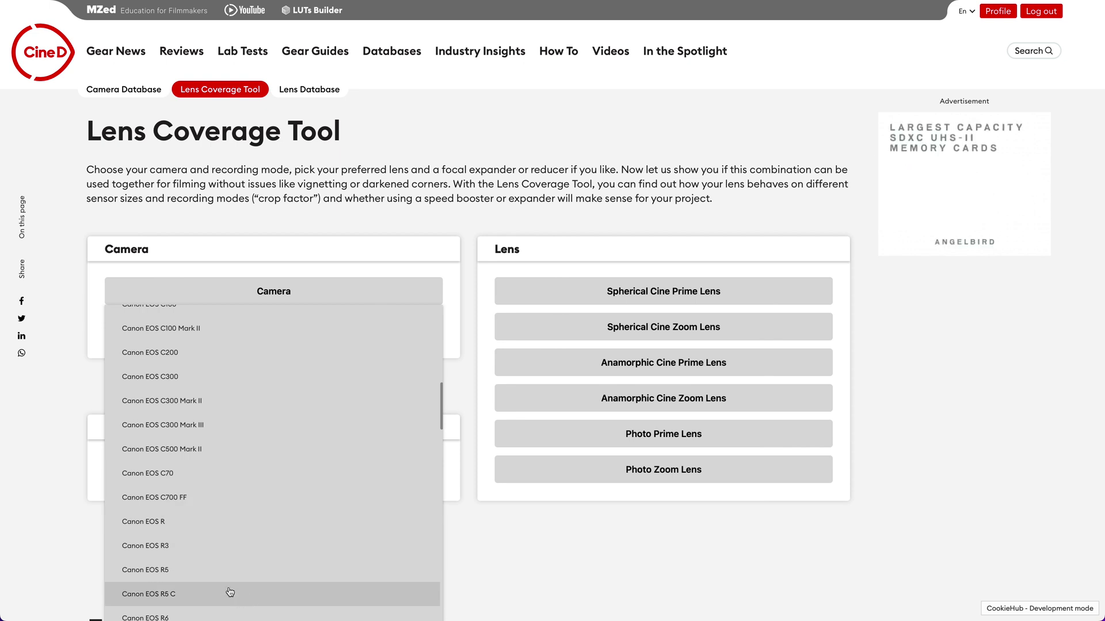
click(227, 594)
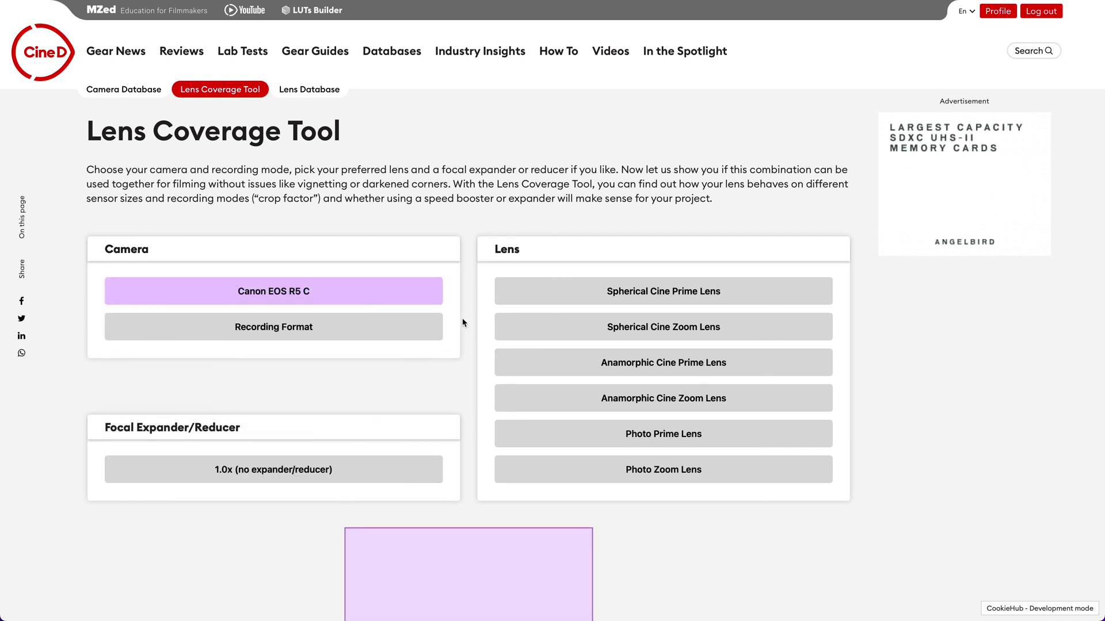
- Highlight the 36.00 x 24.00 mm sensor size line in the Camera details panel
scroll(464, 323, down, 3)
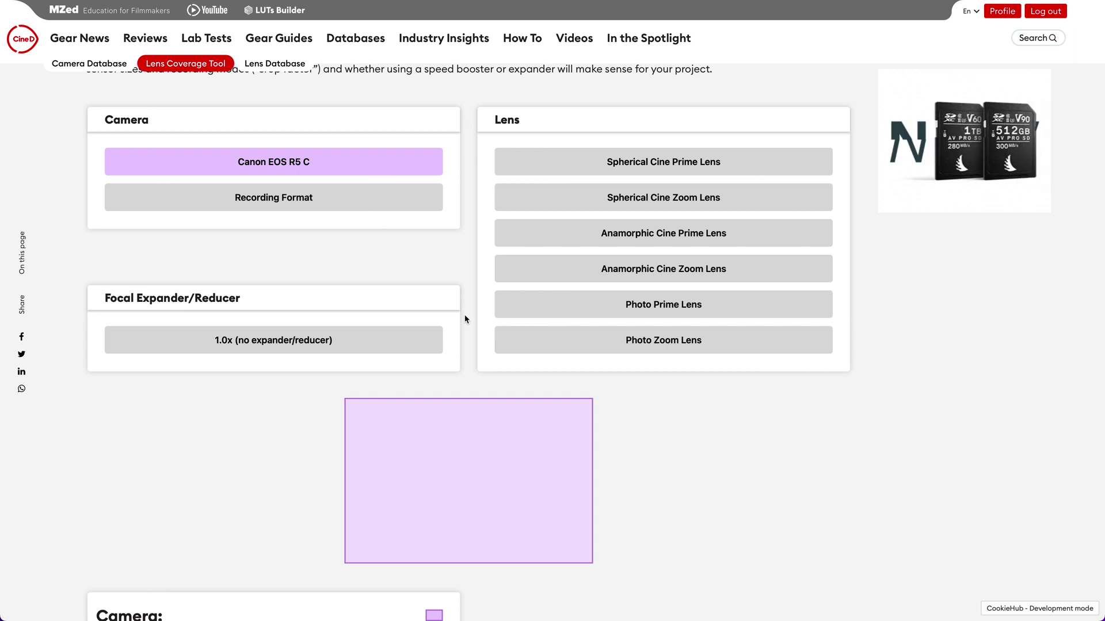
scroll(465, 320, down, 1)
scroll(465, 320, down, 4)
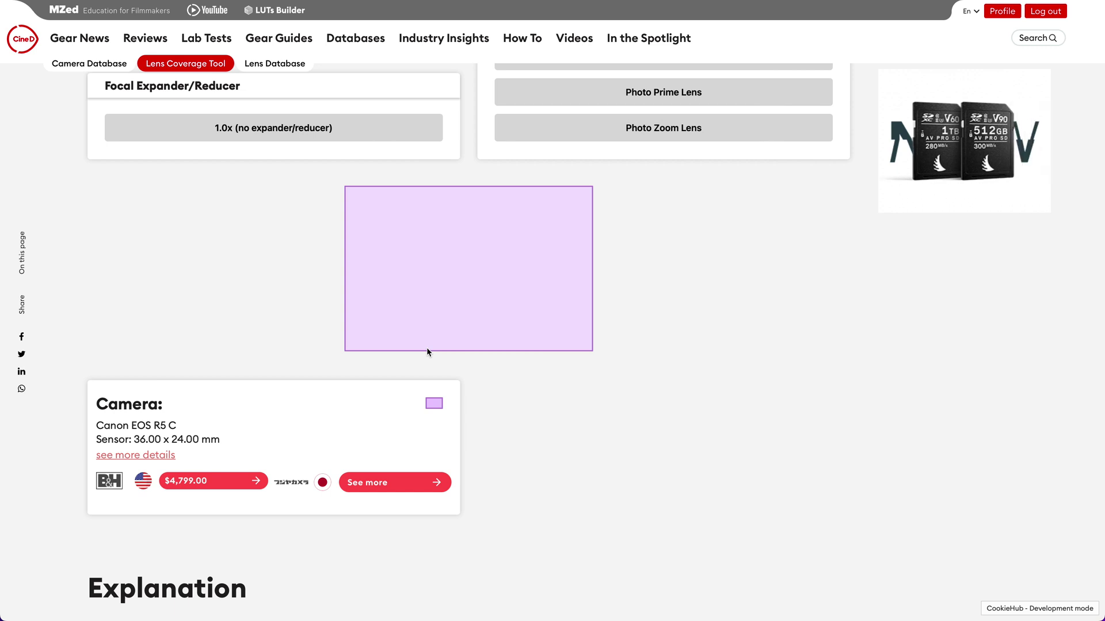
drag(219, 439, 94, 440)
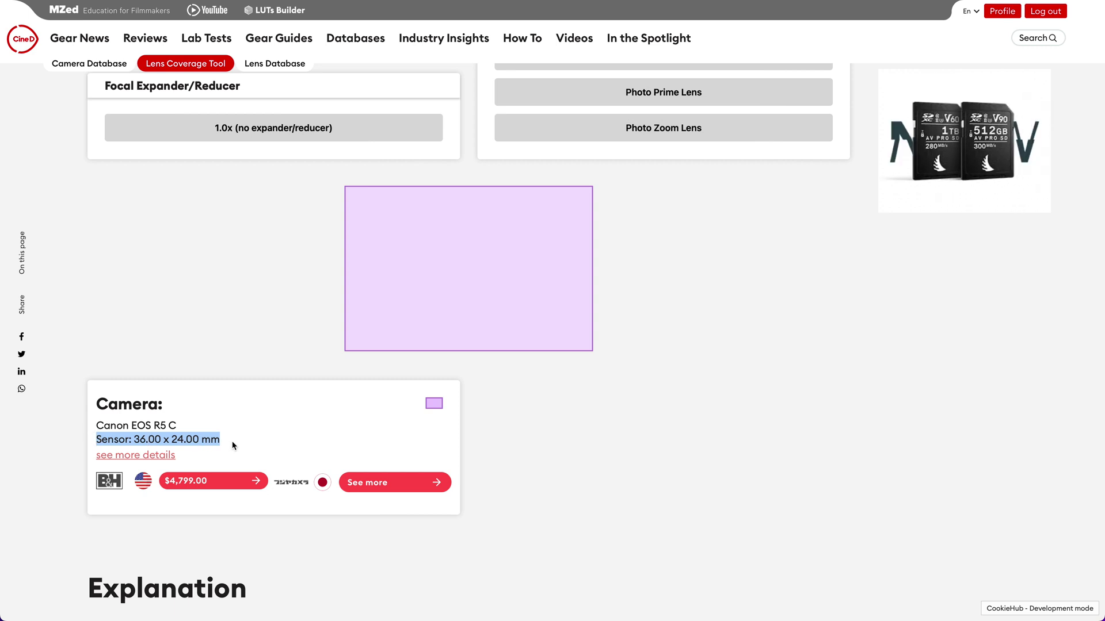
scroll(395, 378, up, 4)
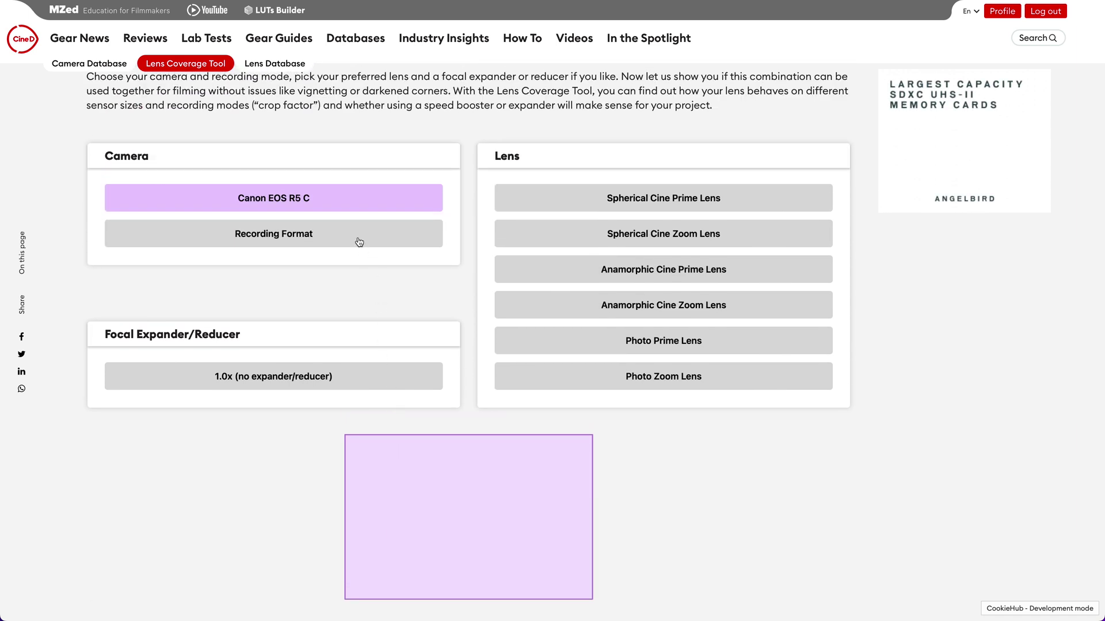
- Choose Full Frame 4K UHD (3840 x 2160) and review its 33.75 x 18.98 mm recorded area
click(359, 242)
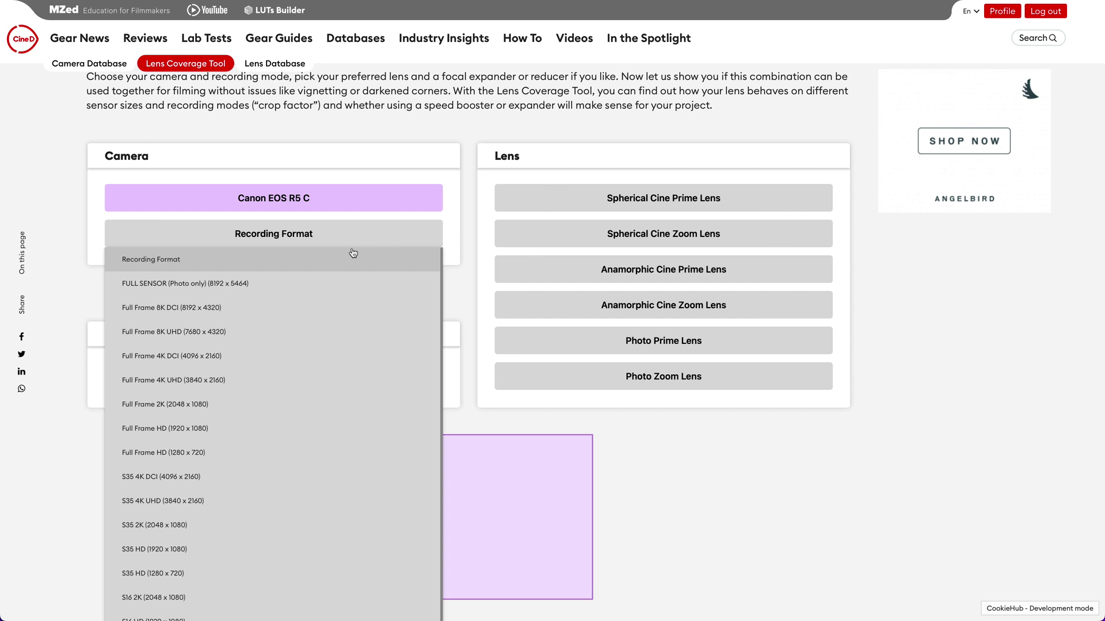
click(229, 382)
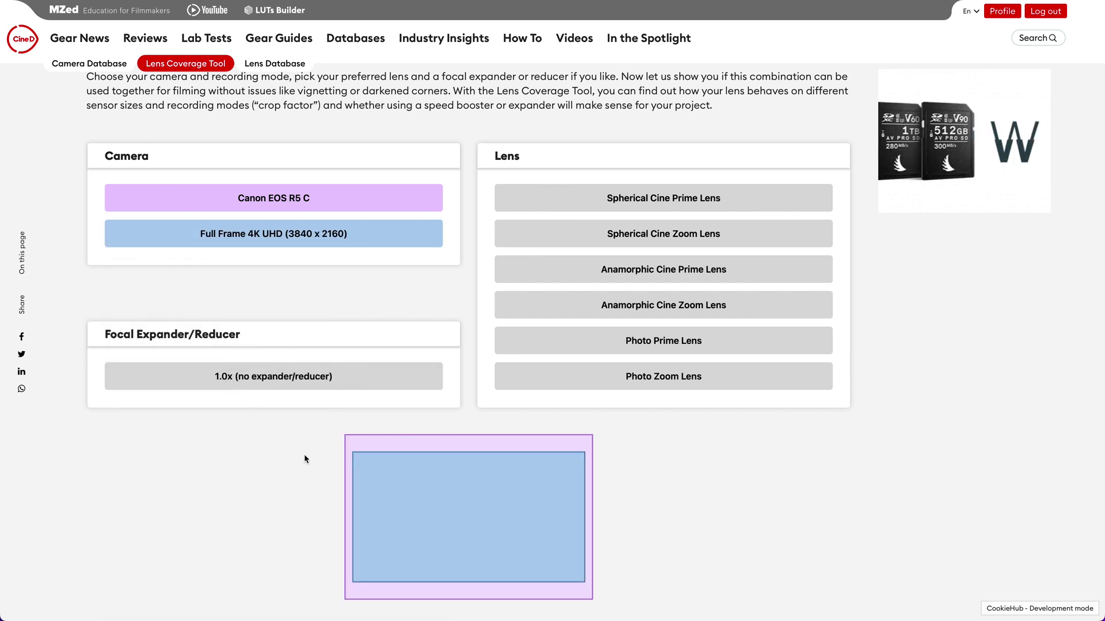
scroll(305, 456, down, 1)
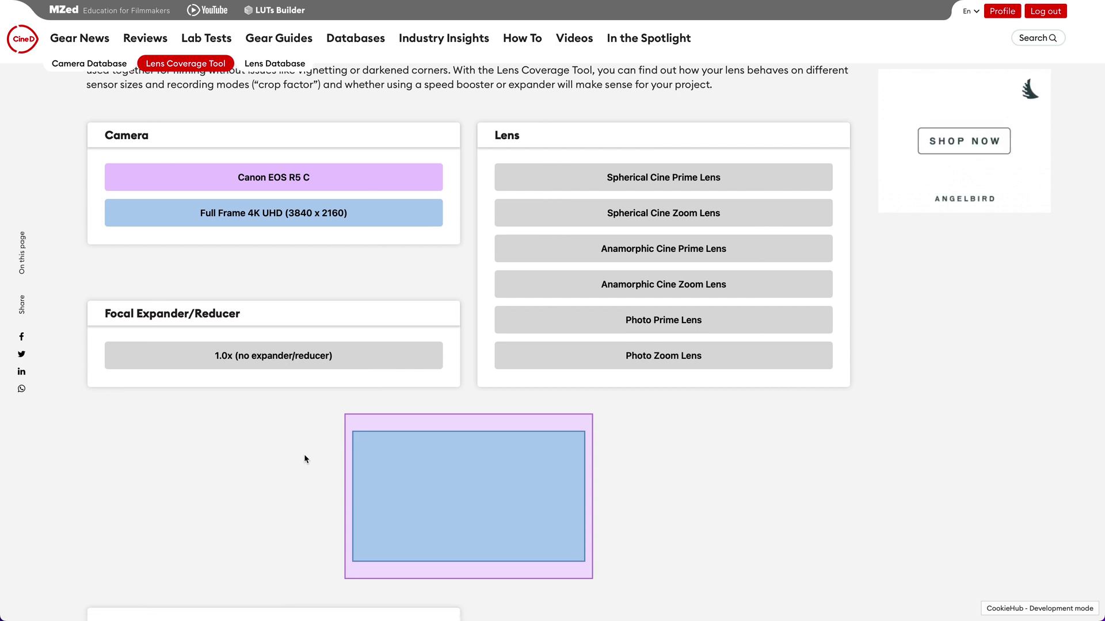
scroll(304, 455, down, 5)
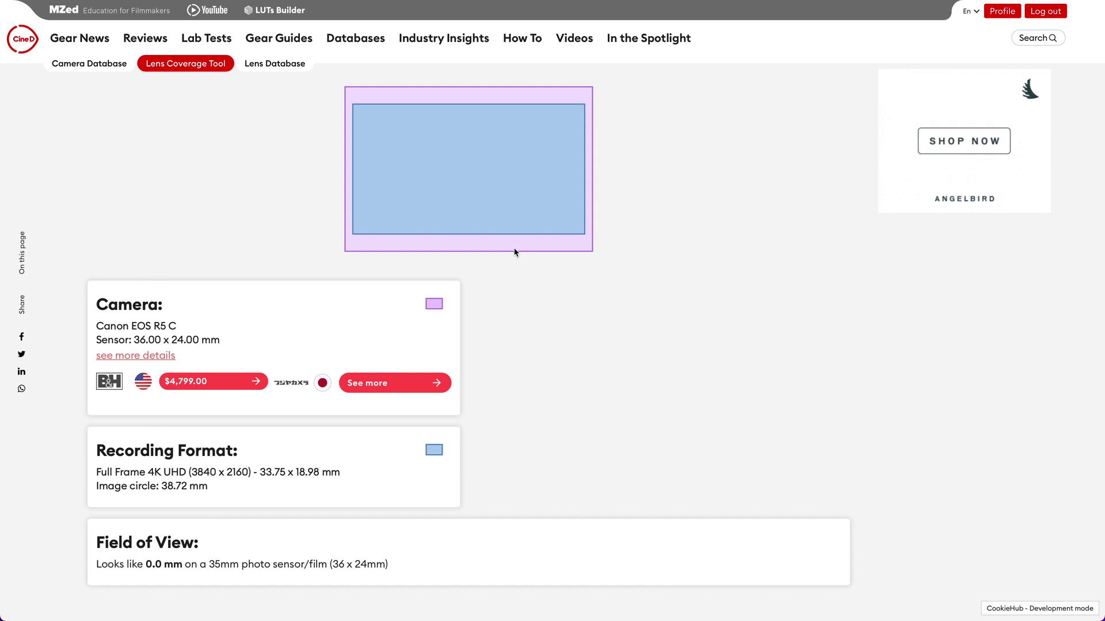
scroll(530, 300, up, 3)
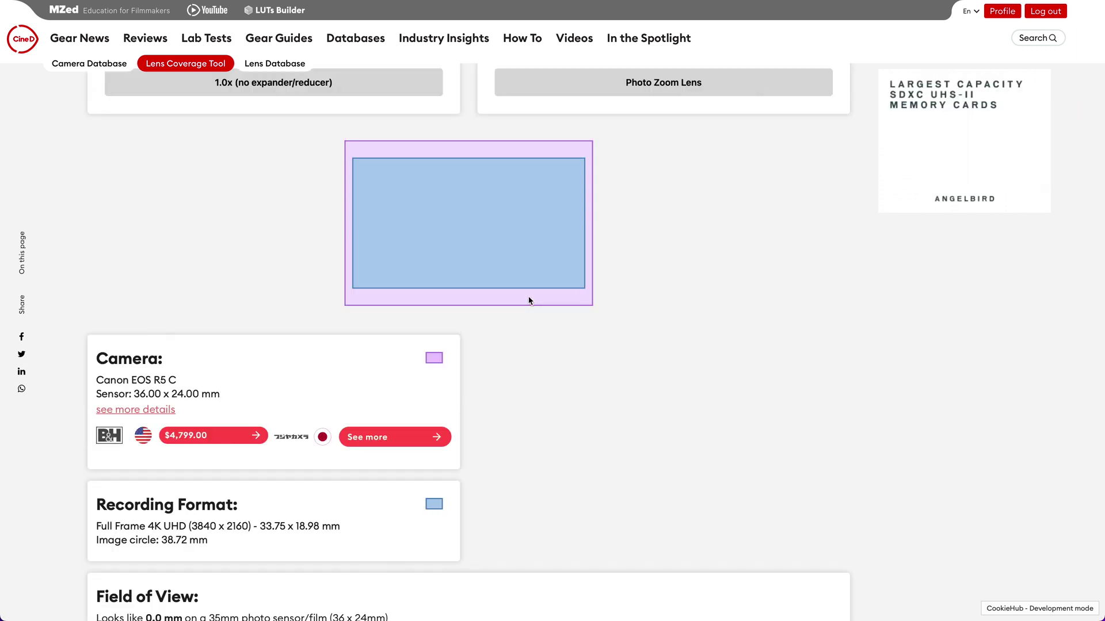
scroll(528, 300, up, 3)
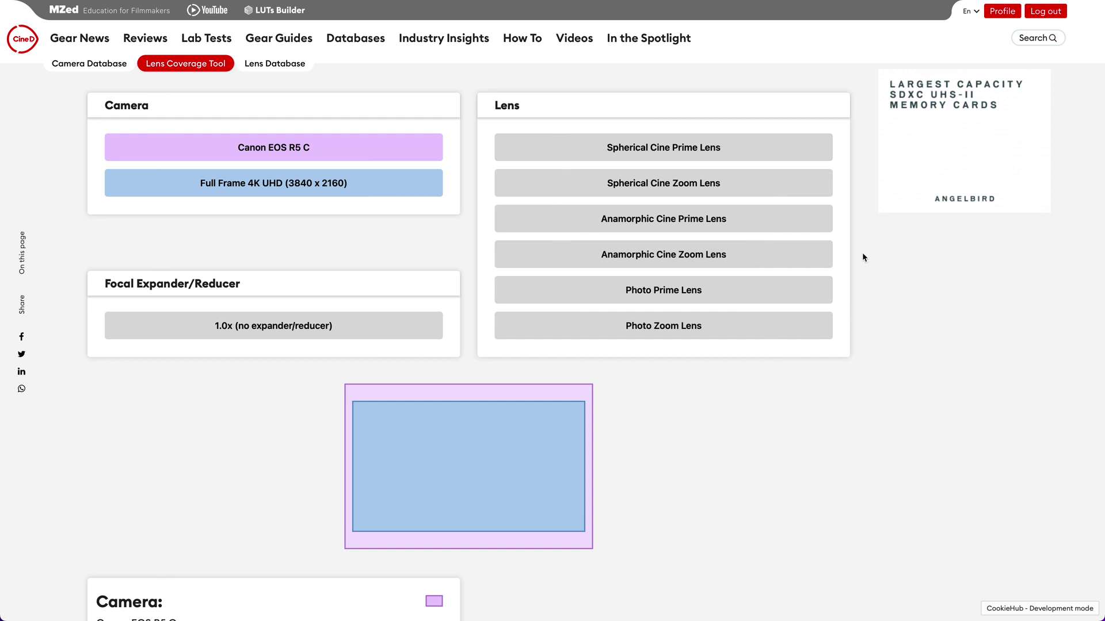
- Pick the ARRI/Zeiss Ultra Prime 24mm T1.9 lens and review its 38.00 mm image circle
click(747, 150)
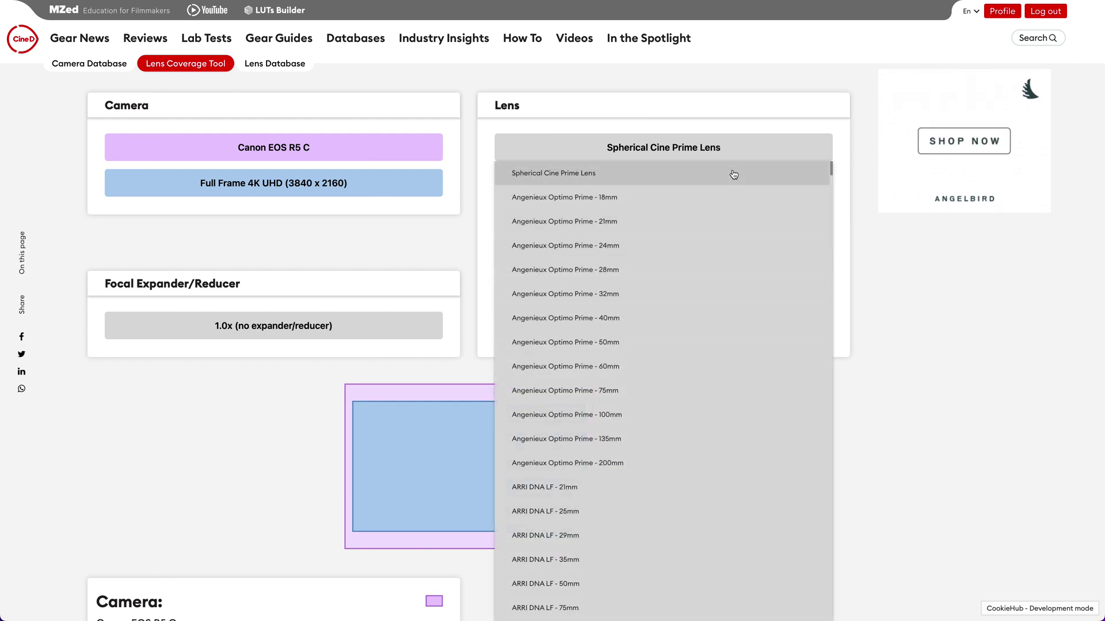
scroll(698, 308, down, 20)
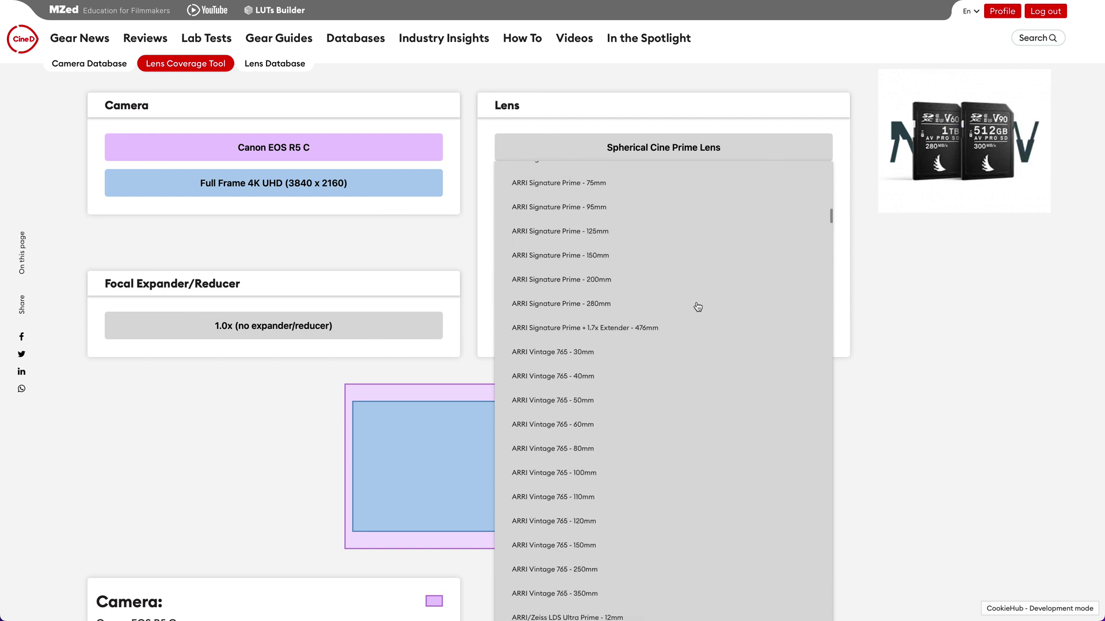
scroll(698, 307, down, 20)
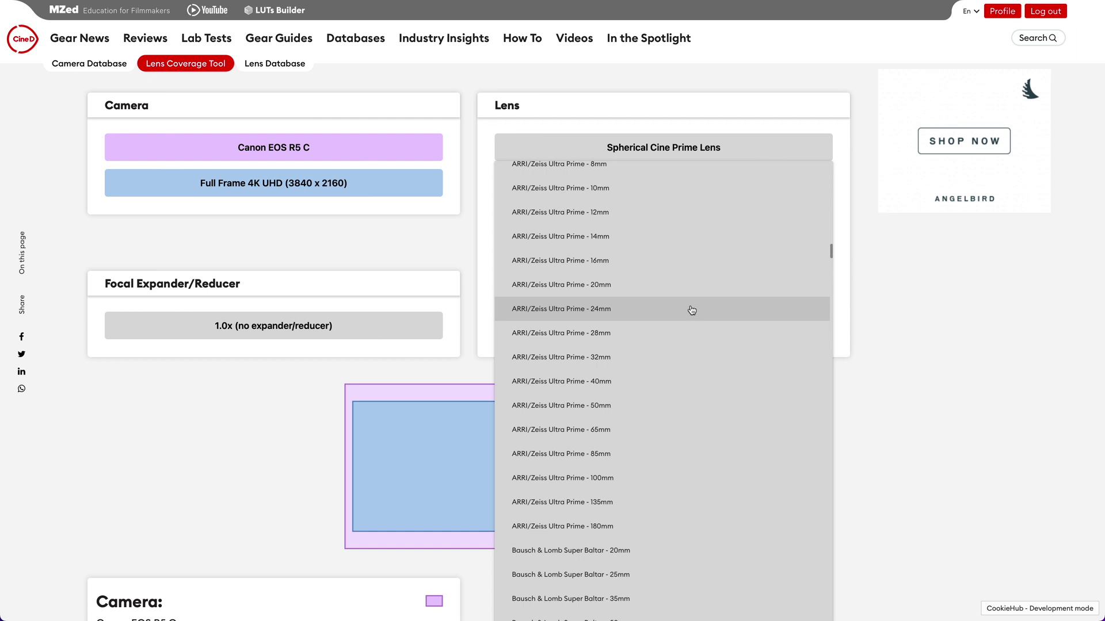
click(608, 311)
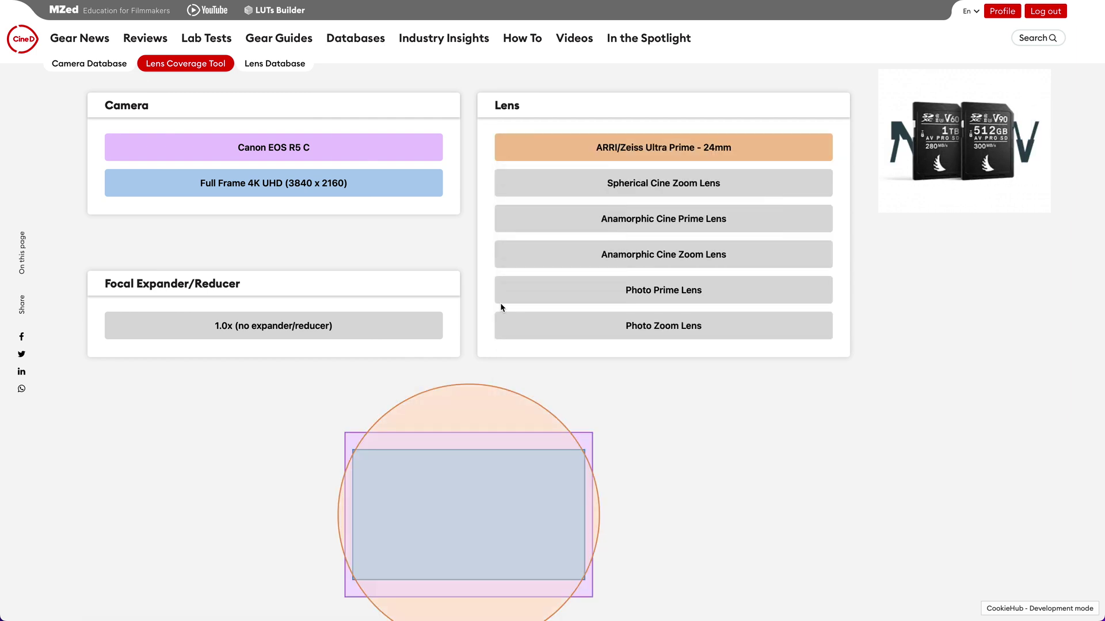
scroll(469, 301, down, 1)
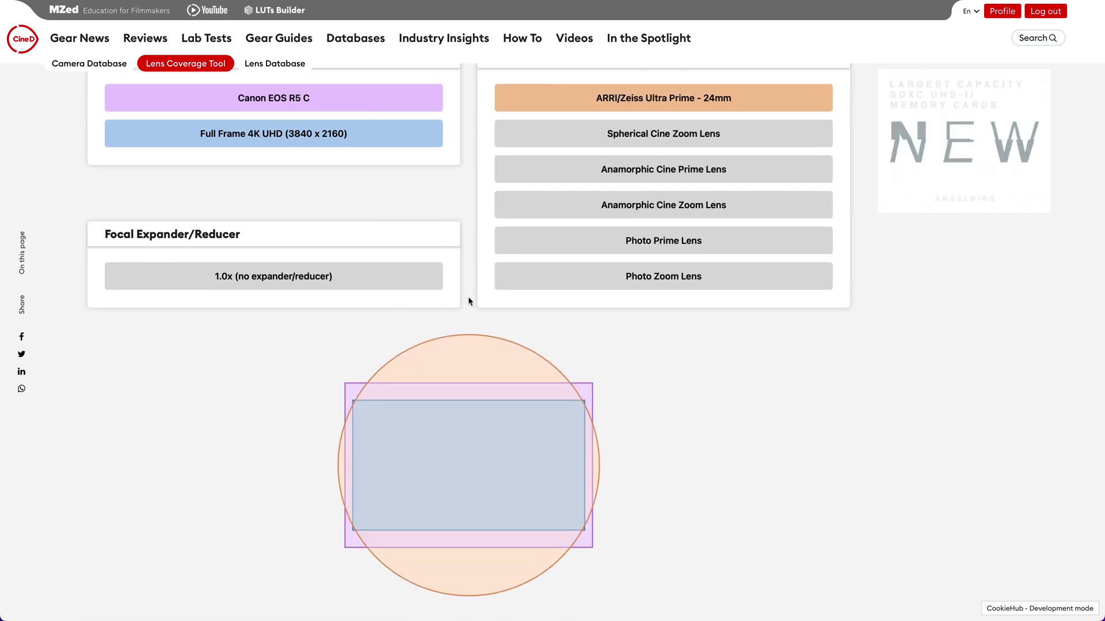
scroll(469, 301, down, 5)
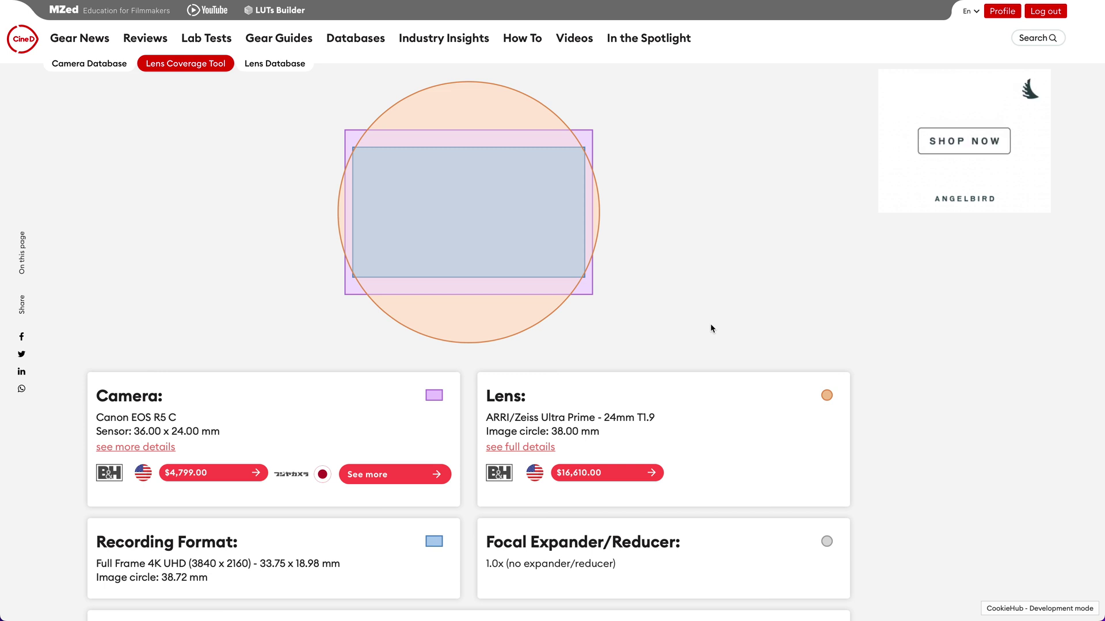
scroll(826, 415, up, 3)
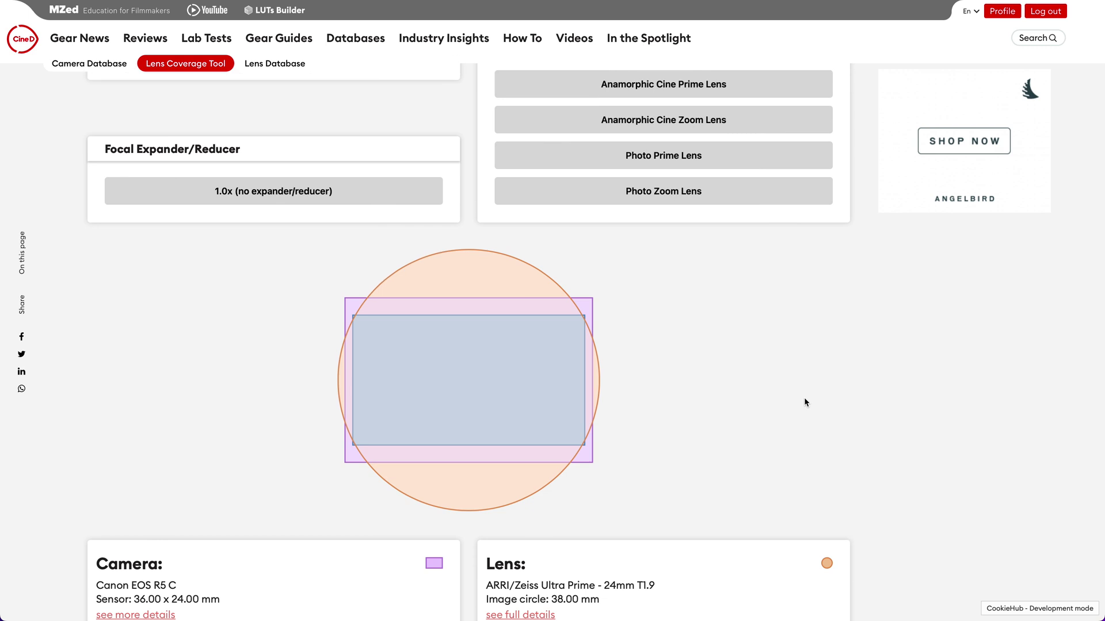
click(370, 190)
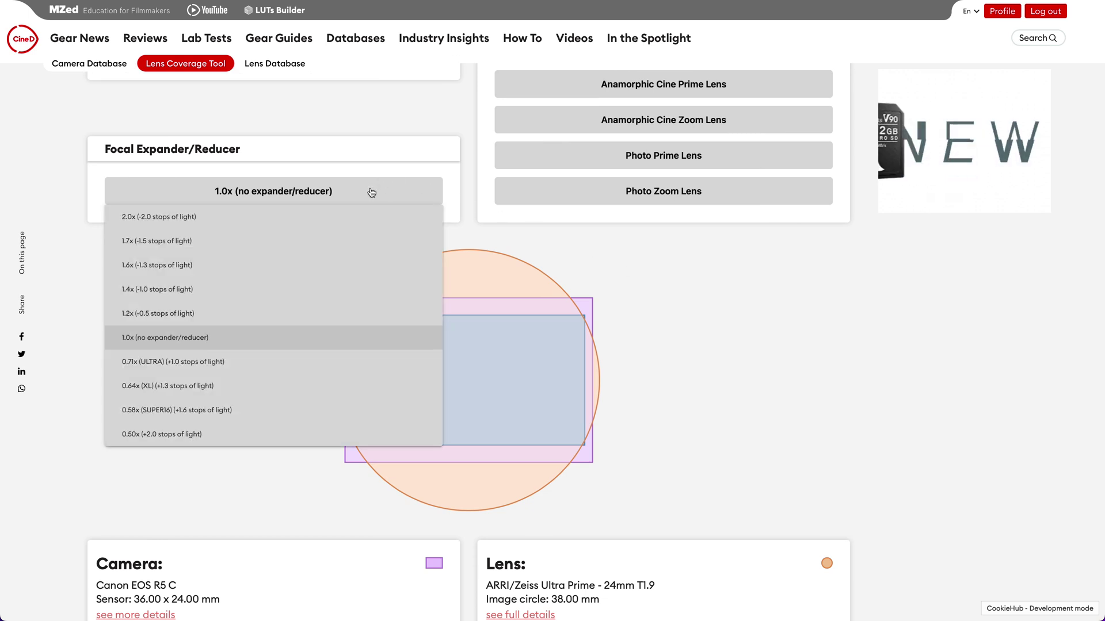
click(335, 313)
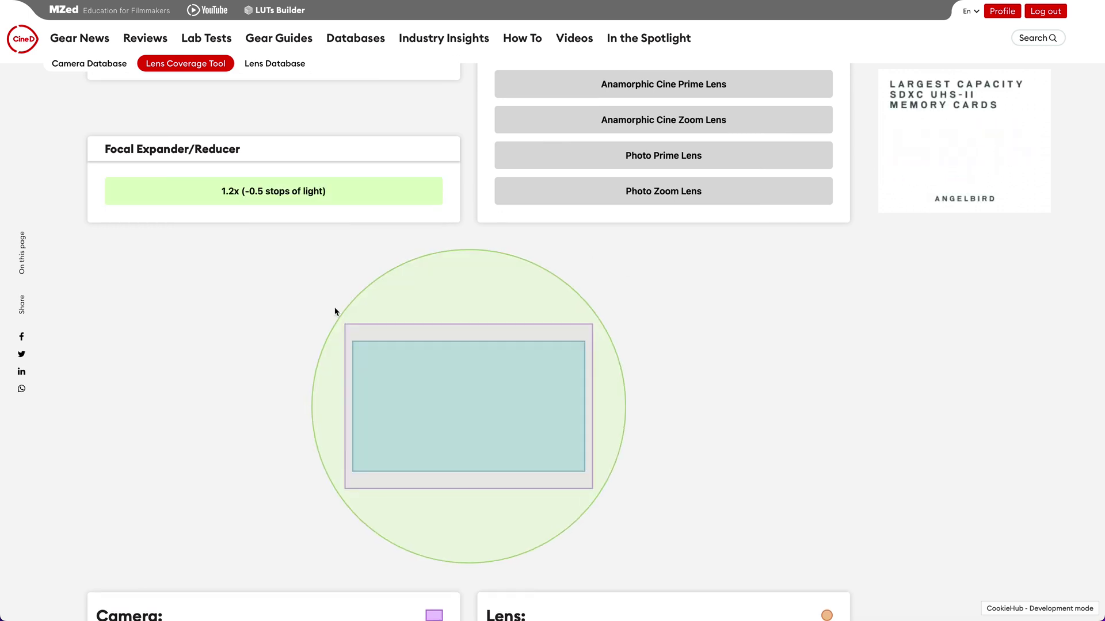
scroll(902, 311, down, 3)
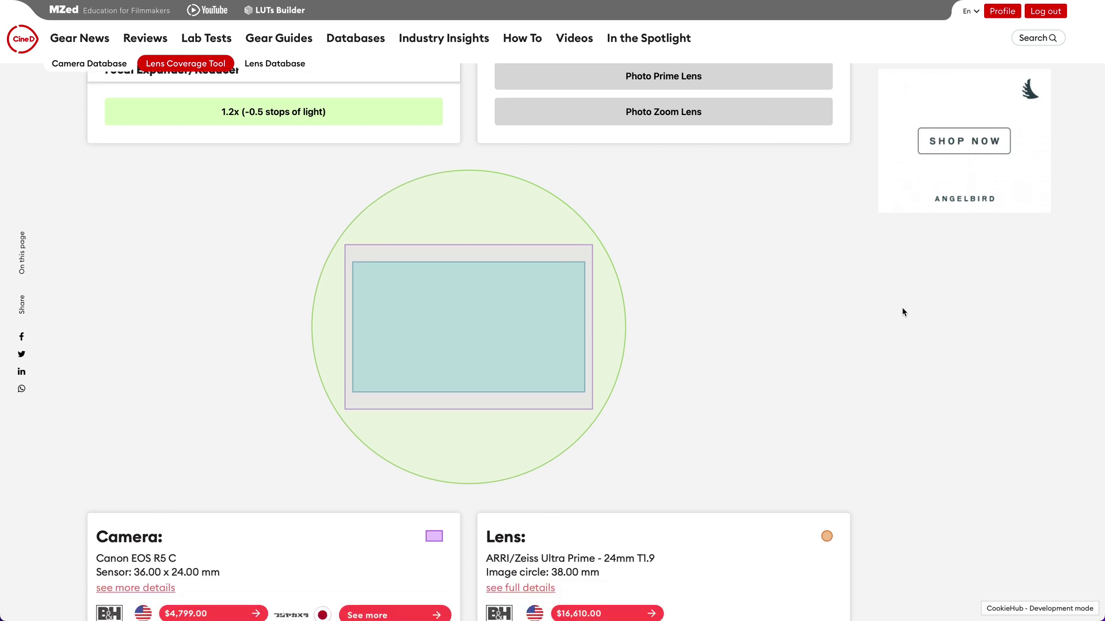
scroll(902, 312, down, 2)
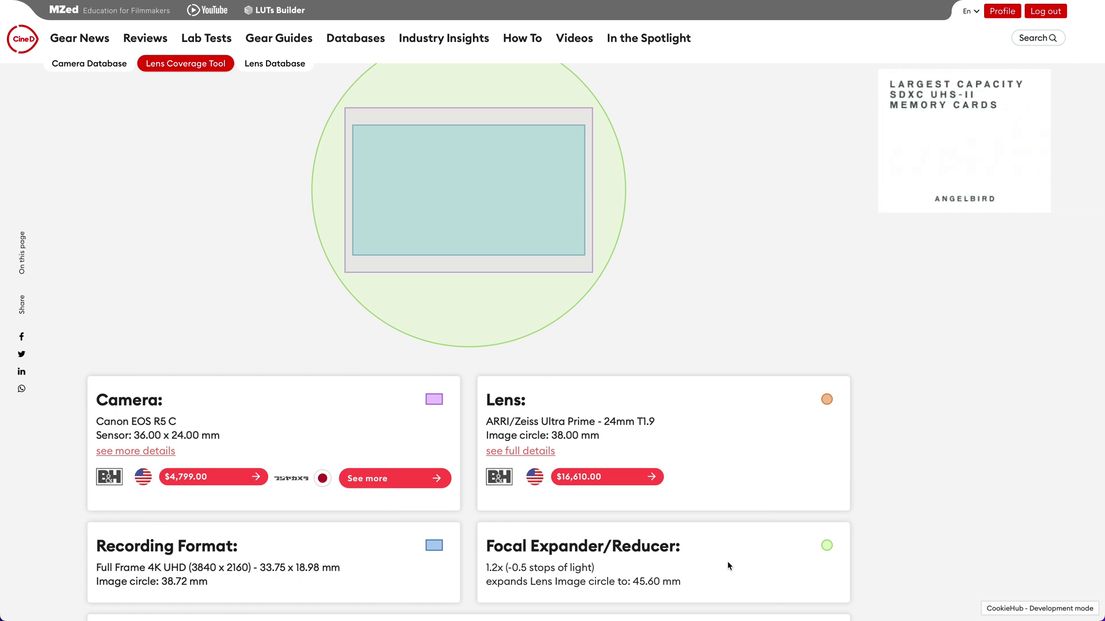
drag(690, 582, 632, 581)
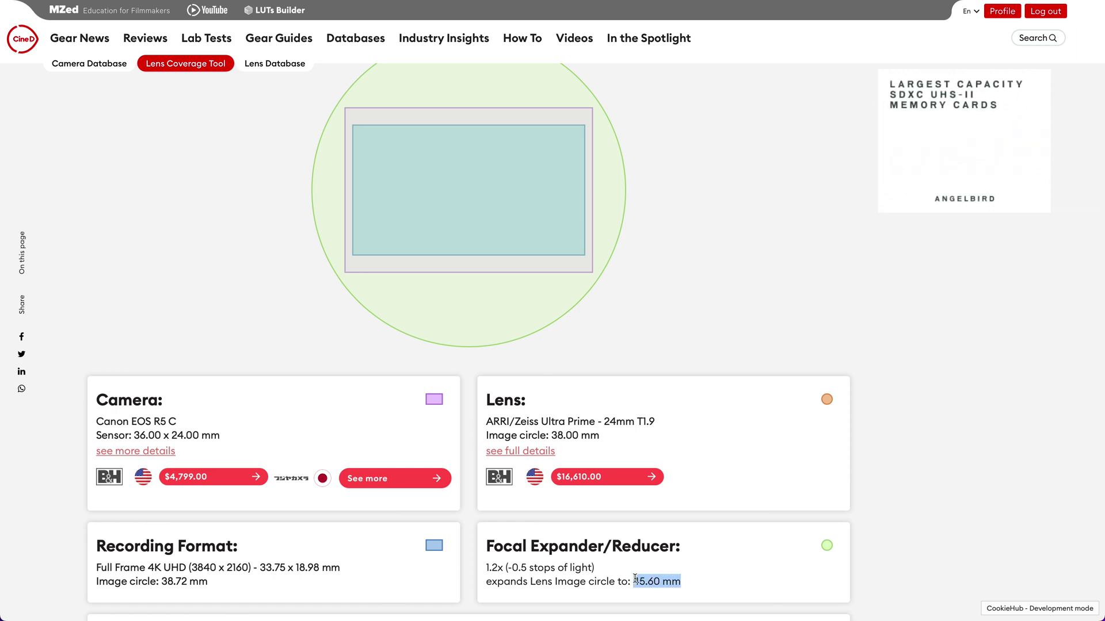
drag(209, 582, 161, 582)
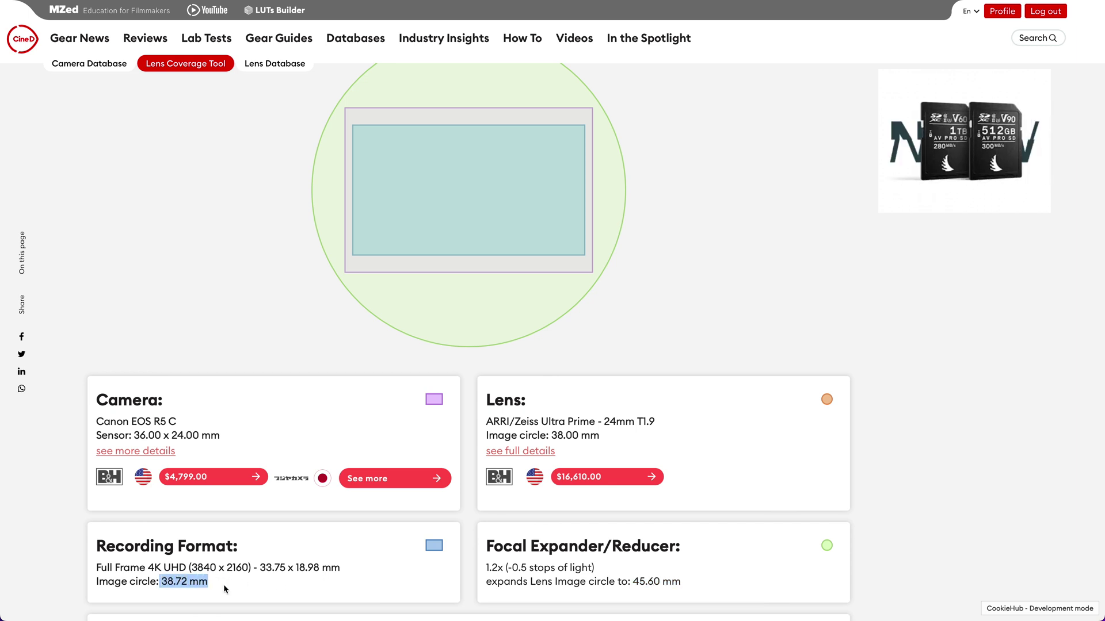
click(463, 585)
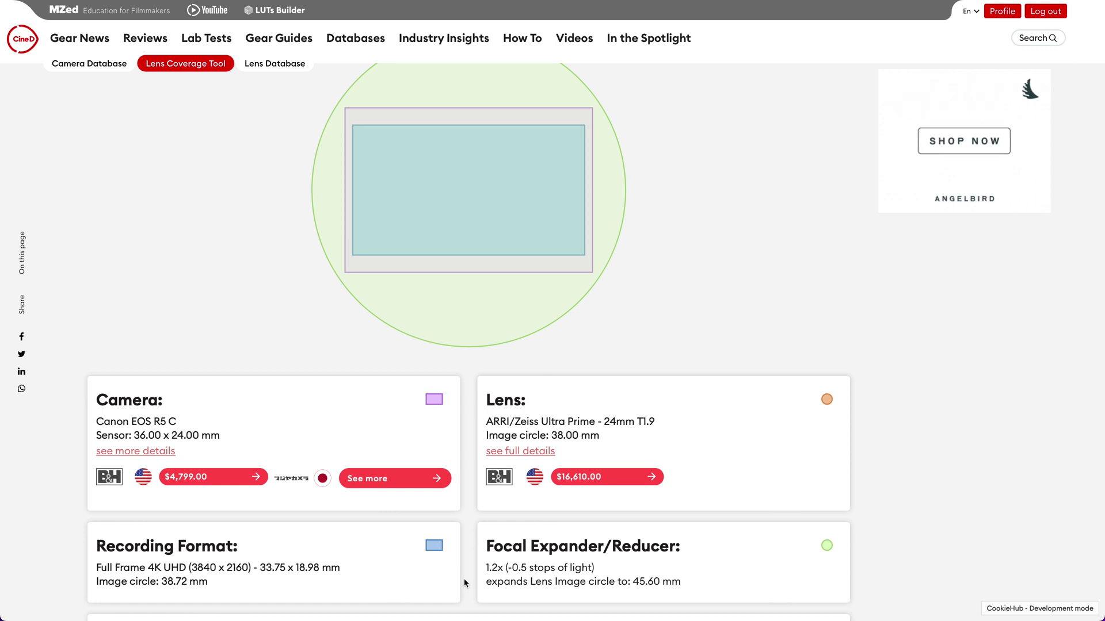
scroll(466, 583, down, 2)
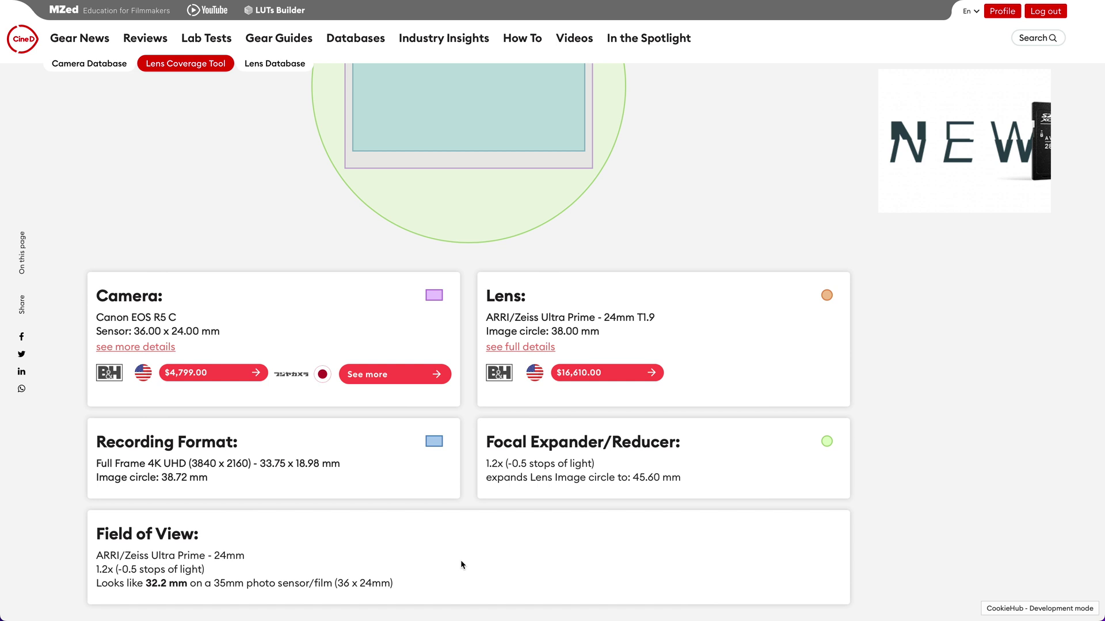
scroll(462, 564, up, 8)
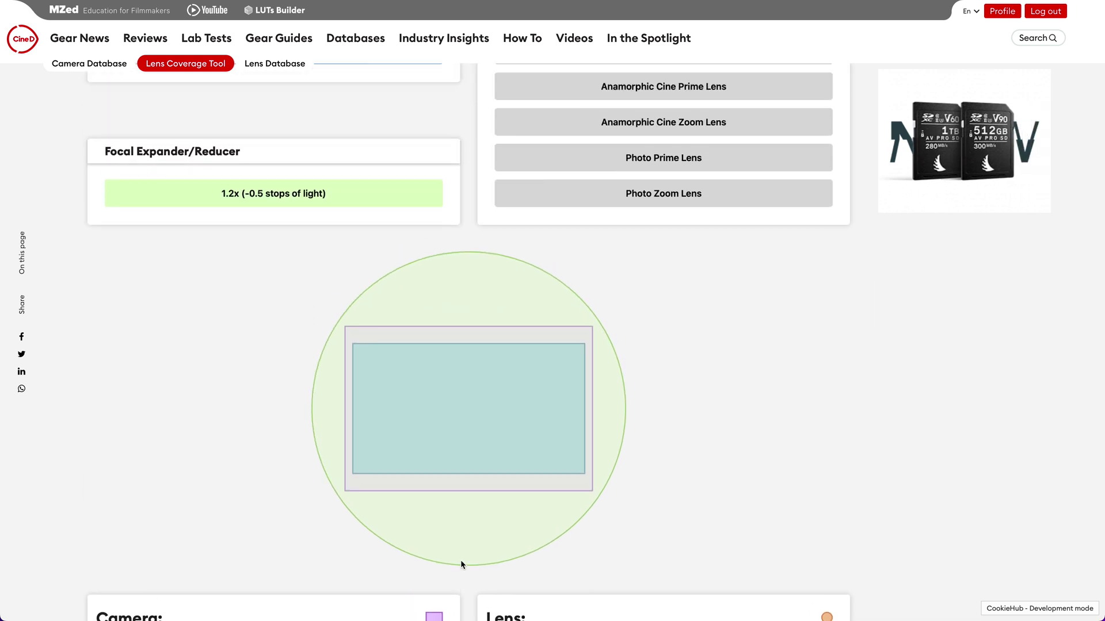
- Switch to the Venus Optics Laowa Macro Probe 24mm f/14 MACRO photo prime lens, then list recording formats
click(691, 277)
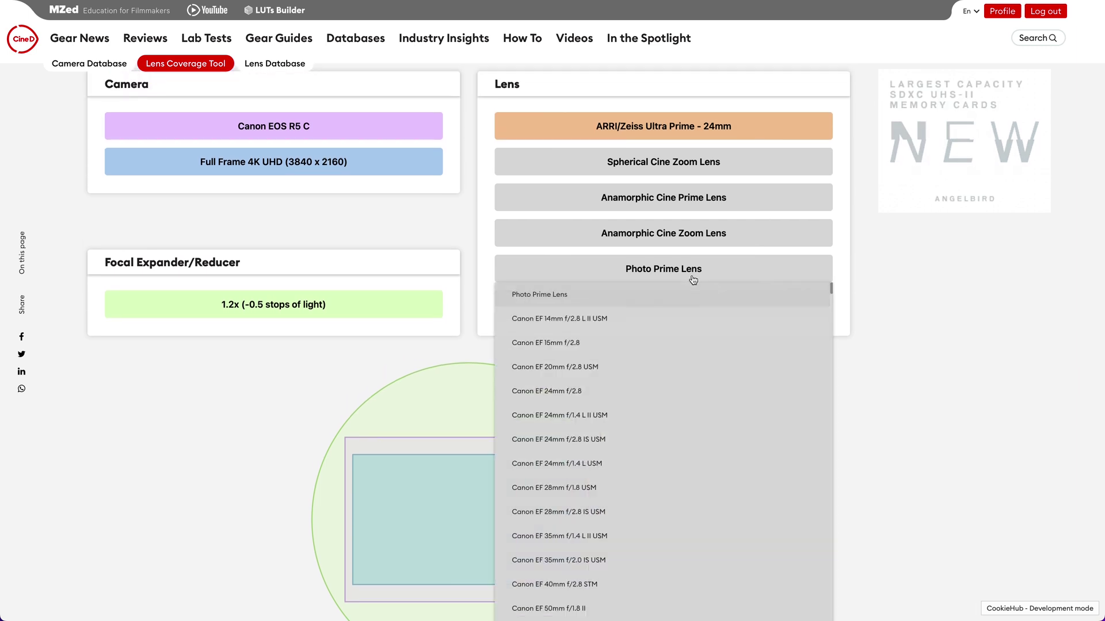
scroll(662, 357, down, 15)
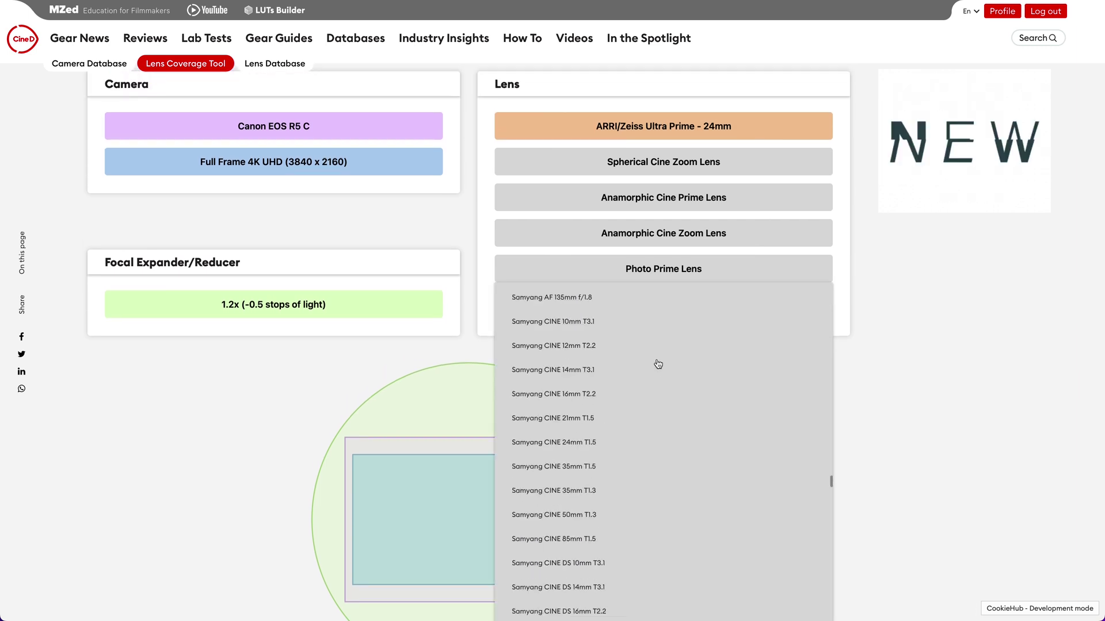
scroll(658, 364, down, 10)
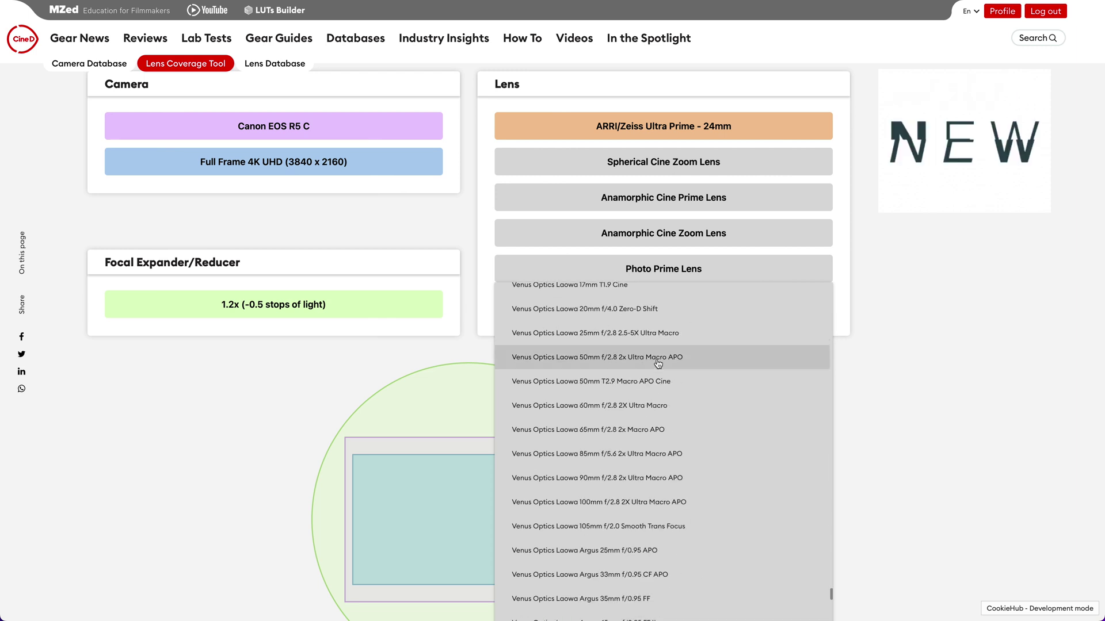
scroll(657, 363, down, 5)
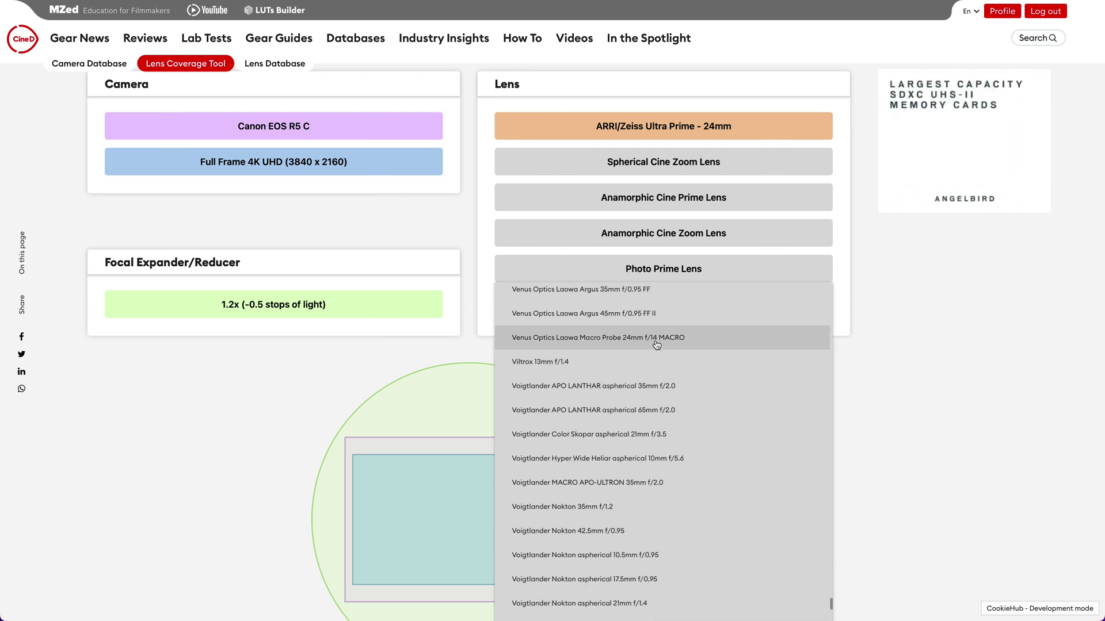
click(657, 344)
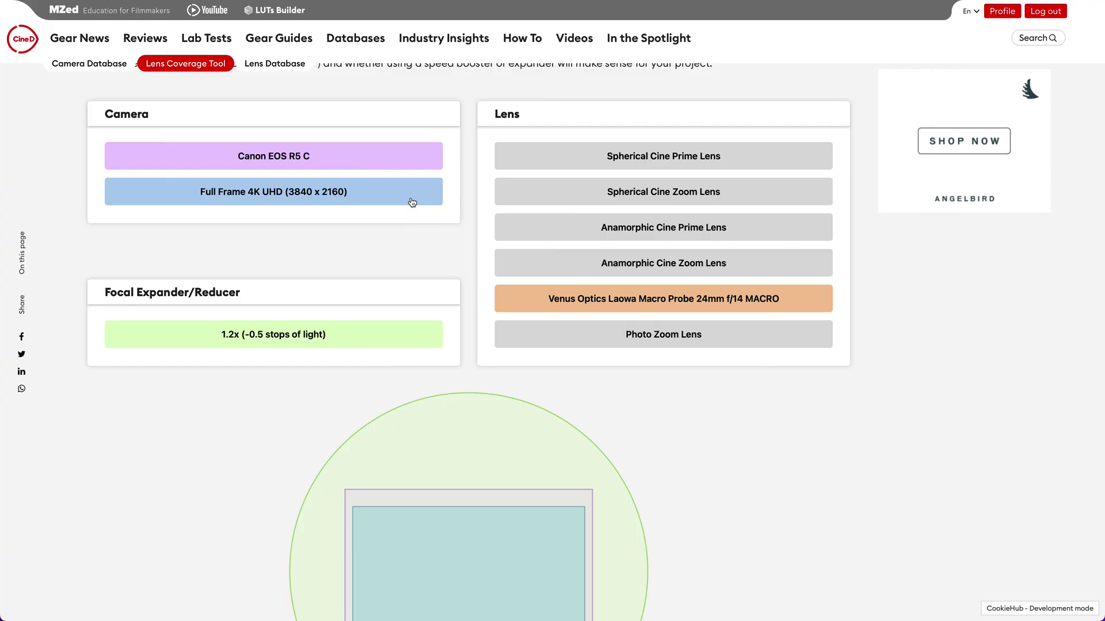
click(412, 202)
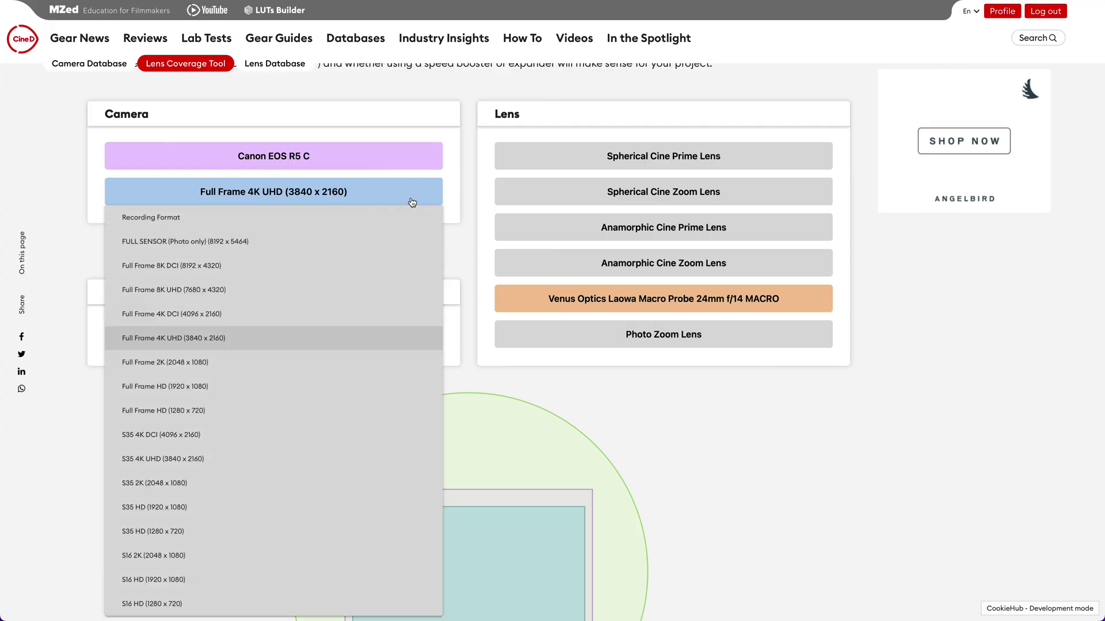
- Record in S35 4K UHD (3840 x 2160) with the 0.71x (ULTRA) focal reducer
click(289, 458)
scroll(314, 413, down, 4)
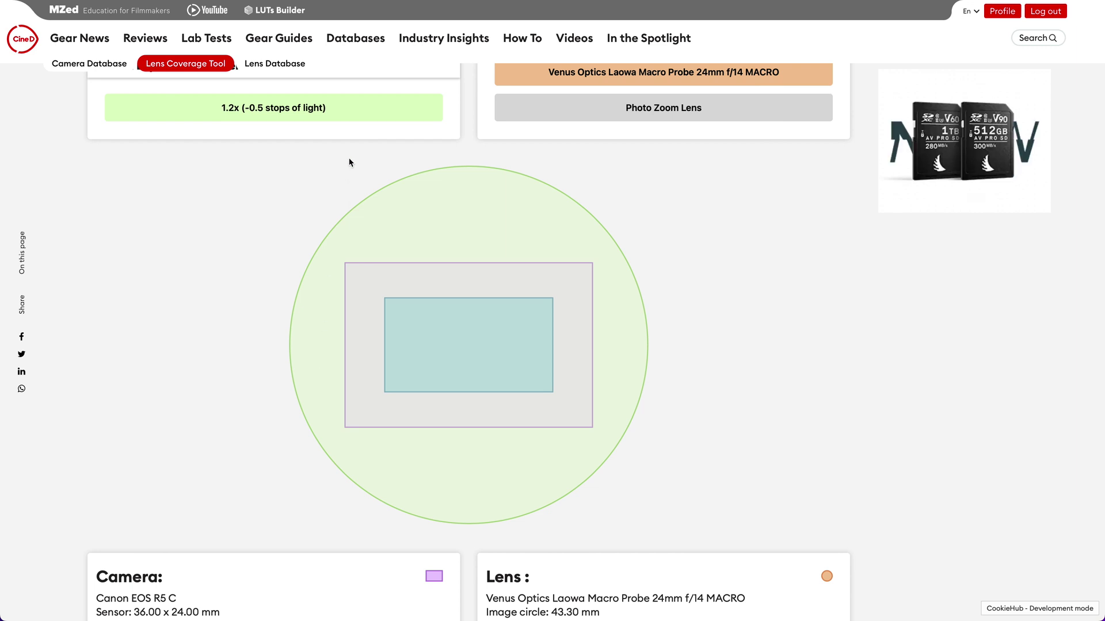
click(352, 120)
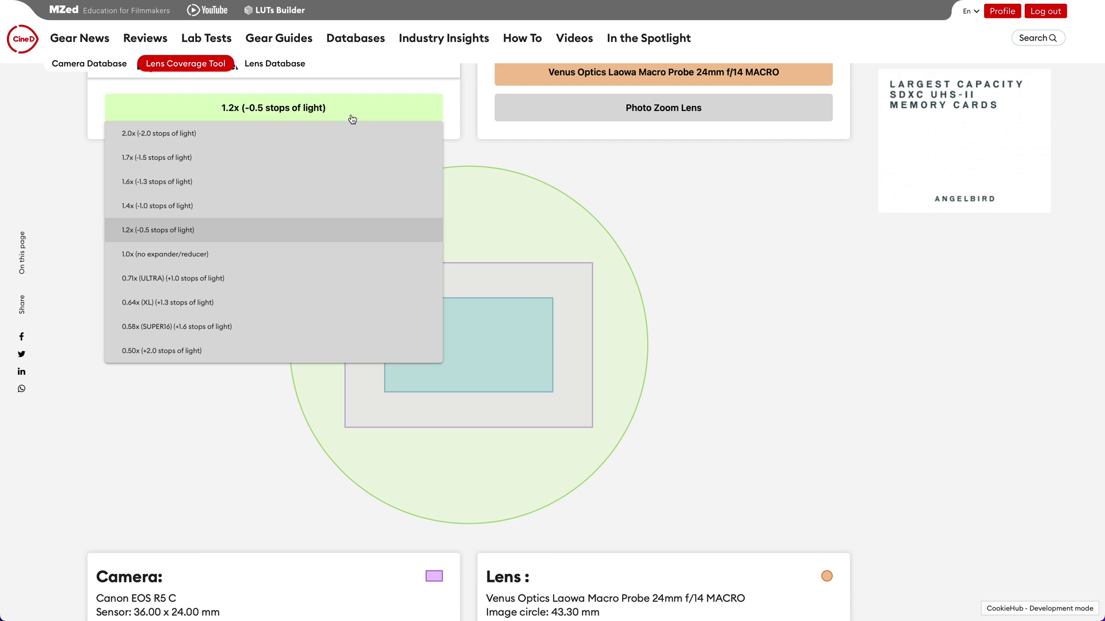
click(291, 280)
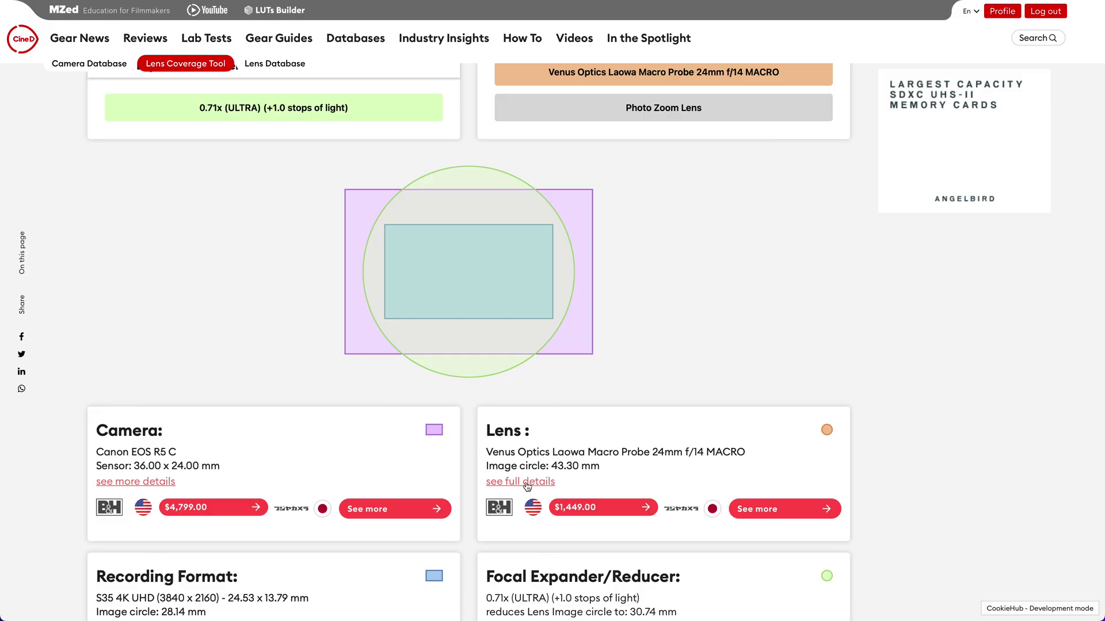
- Check the Laowa lens full specifications and the EOS R5 C details, then list recording formats
click(525, 483)
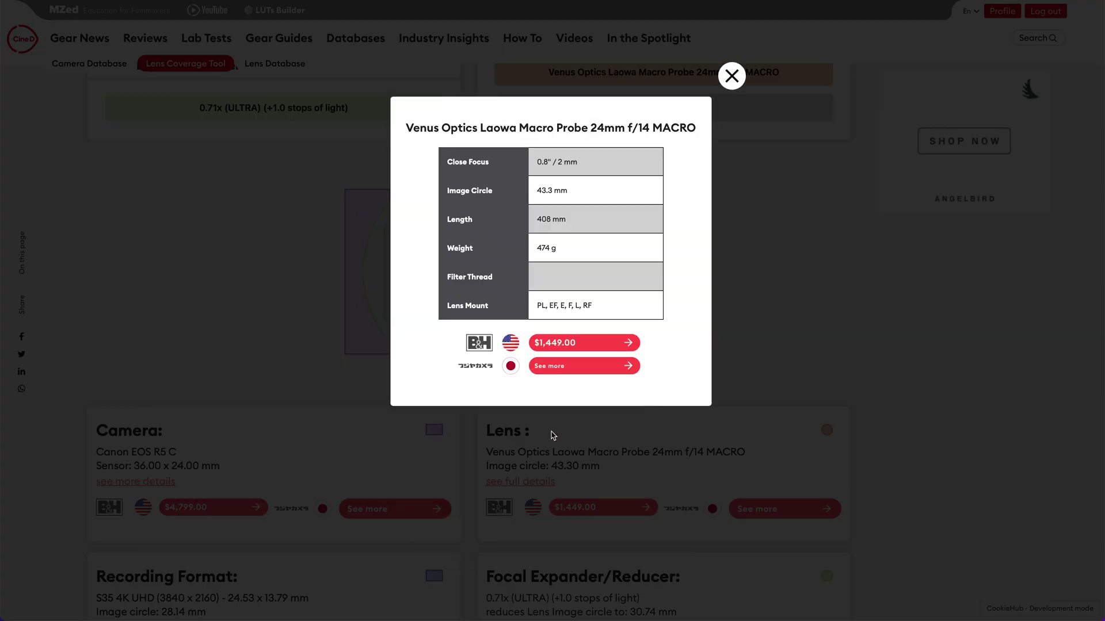
click(720, 83)
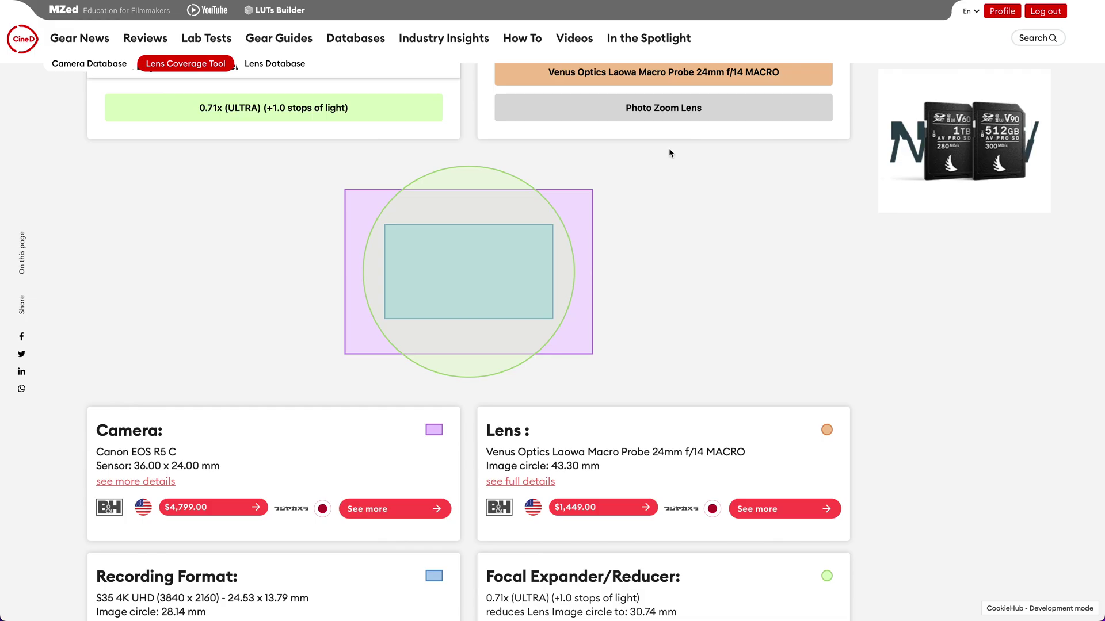
click(154, 482)
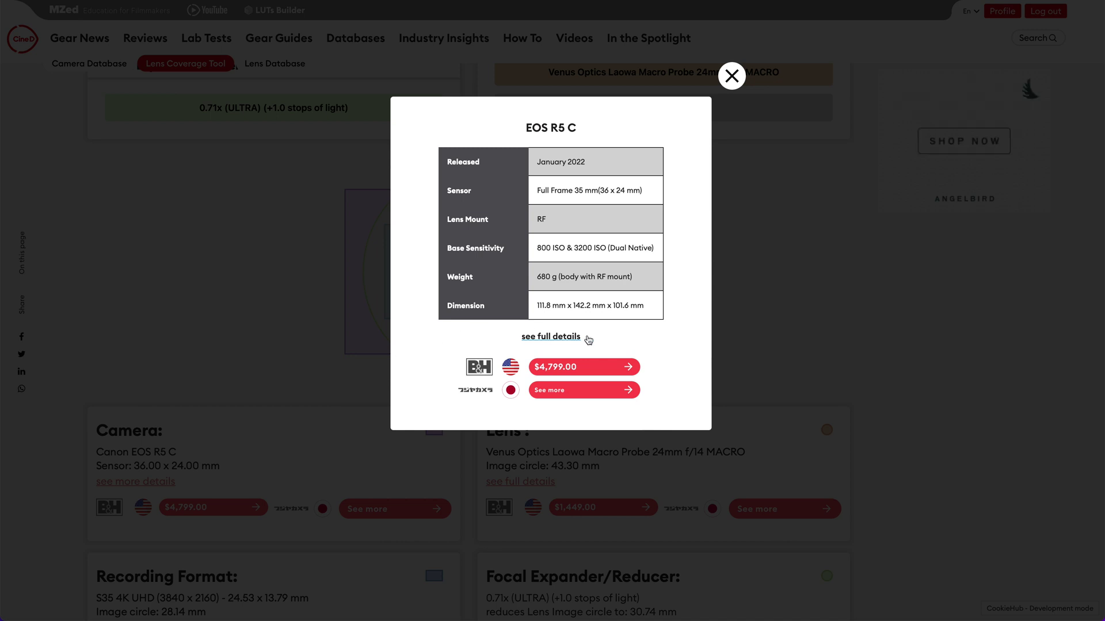
click(401, 331)
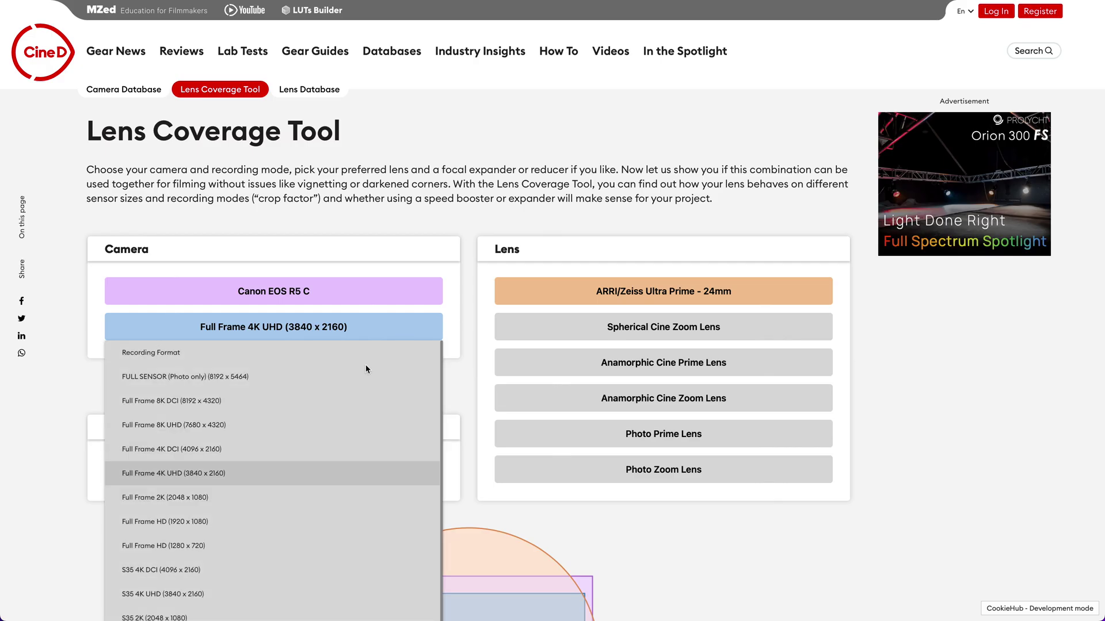
- Pick a recording format and start the free JOIN FOR FREE CineD registration
click(176, 594)
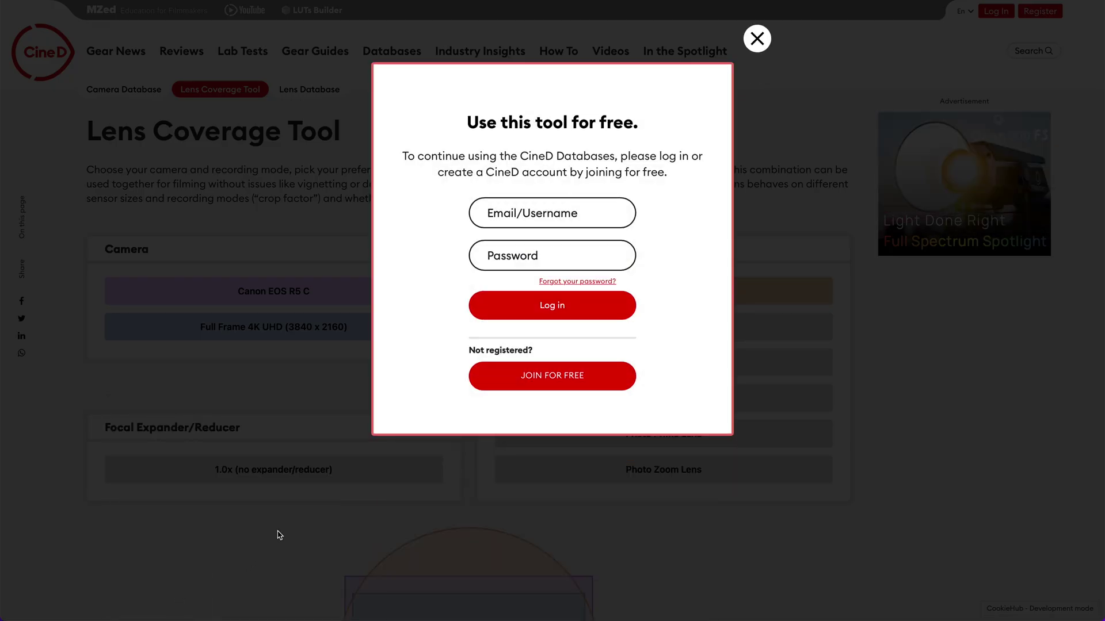
click(485, 382)
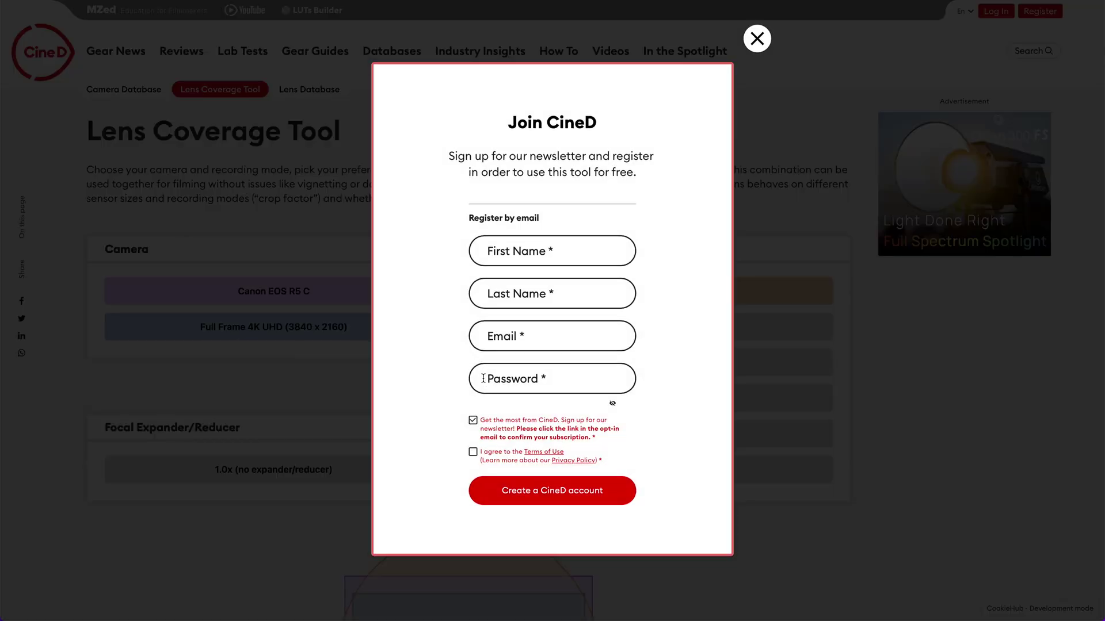